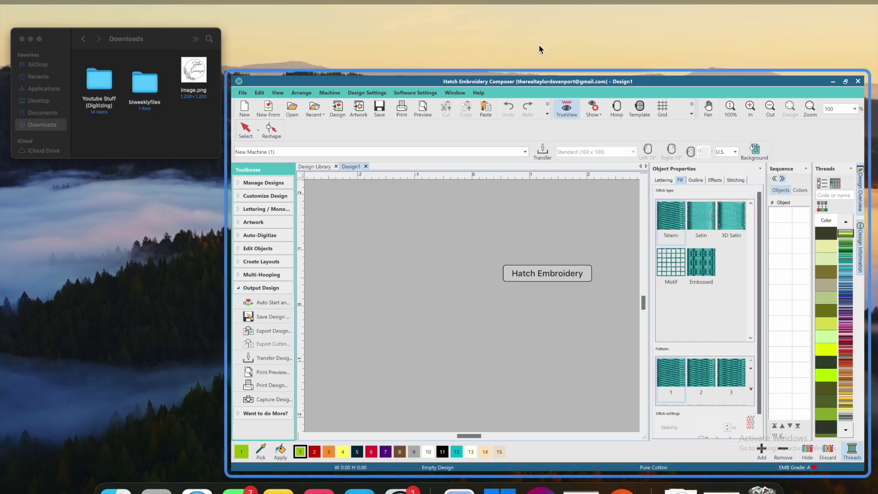
Switch to the Safari space showing the 500×500 Studio Evanesce floral wreath logo
key("ctrl+Up")
left_click(498, 23)
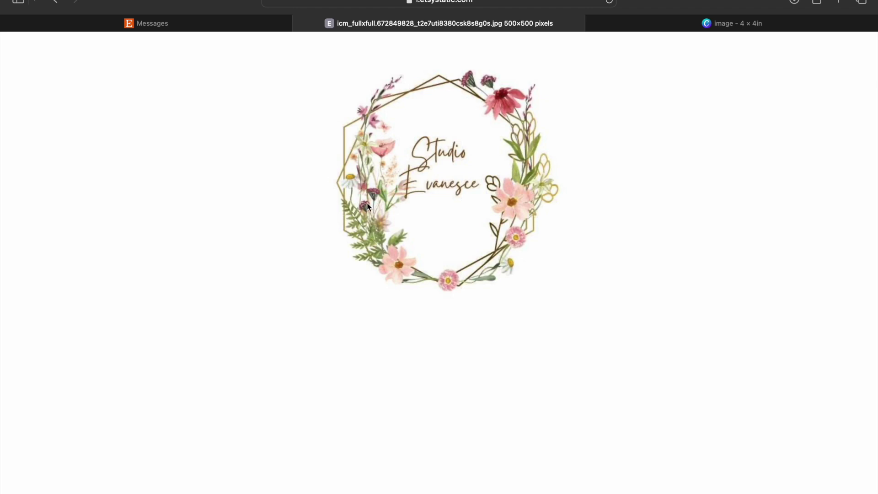
scroll(370, 212, "up", 2)
scroll(370, 212, "up", 5)
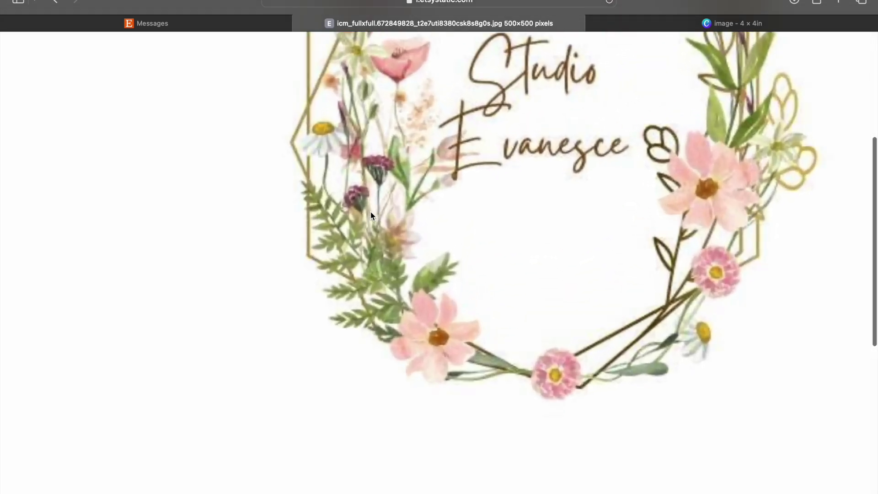
scroll(373, 224, "up", 4)
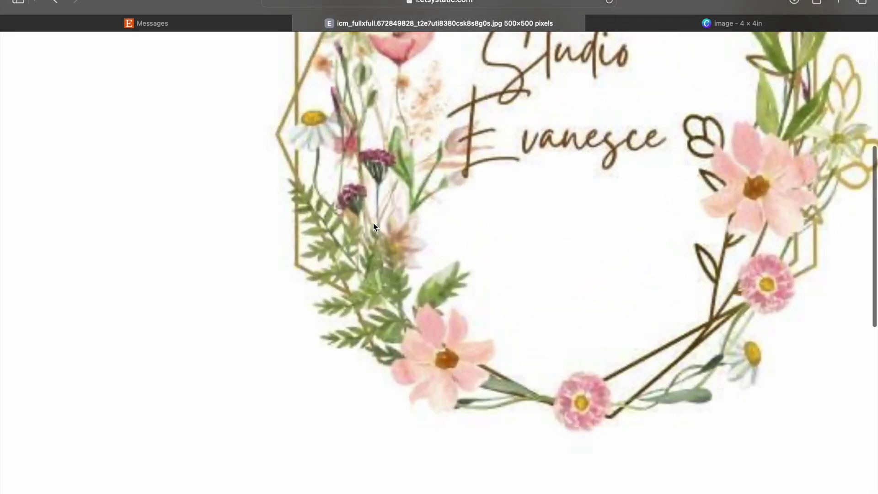
scroll(373, 224, "up", 5)
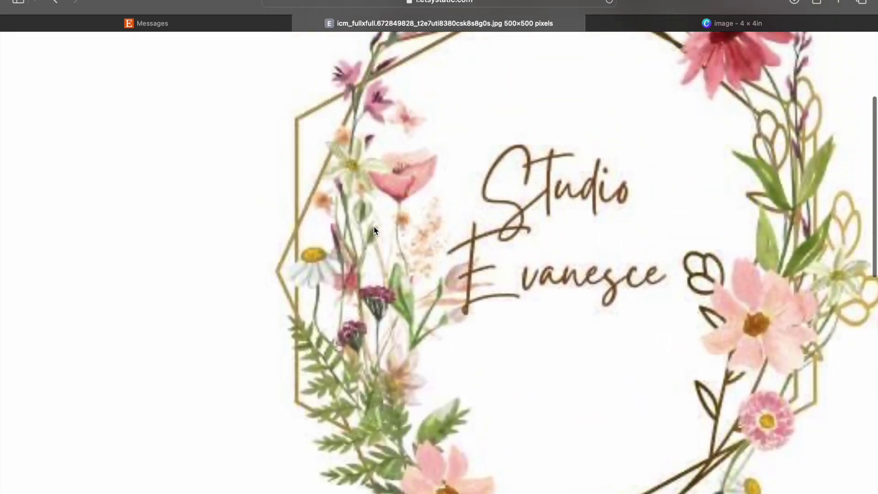
scroll(372, 228, "right", 8)
scroll(372, 227, "down", 3)
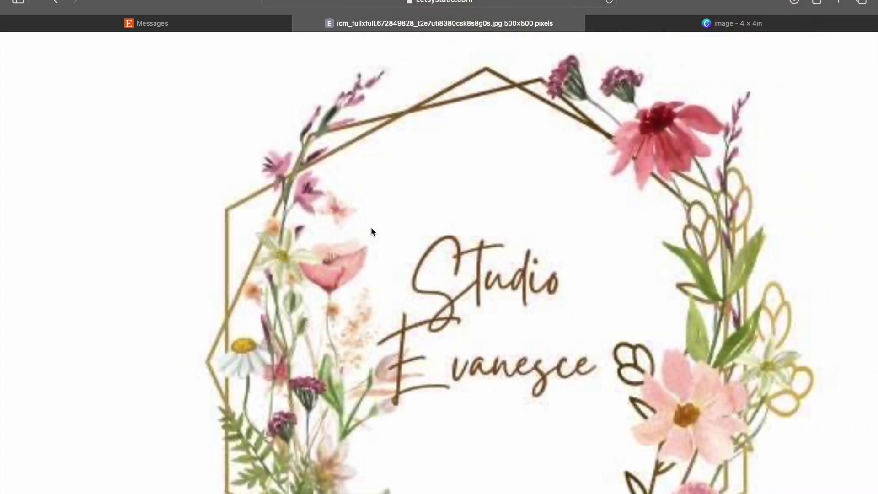
scroll(371, 227, "down", 5)
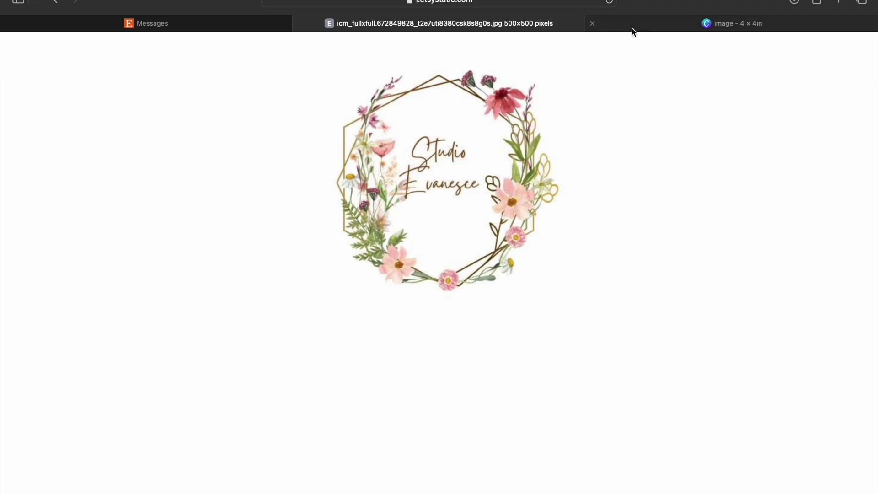
mouse_move(631, 28)
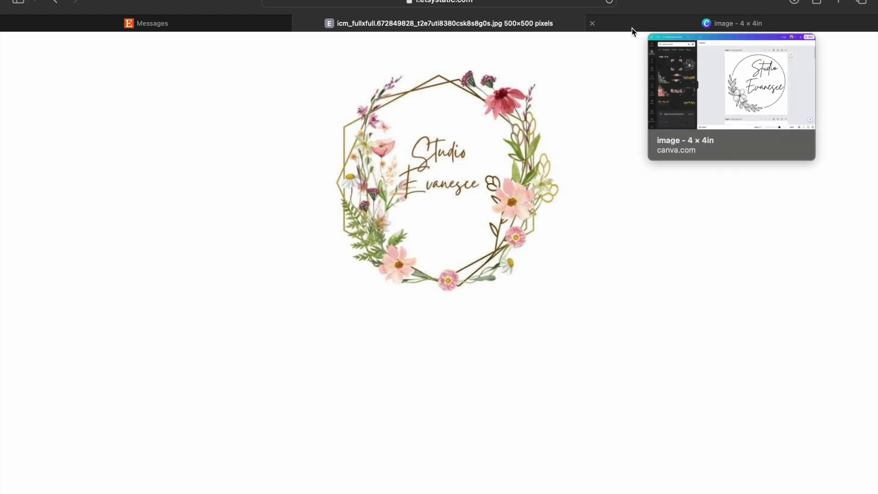
left_click(632, 29)
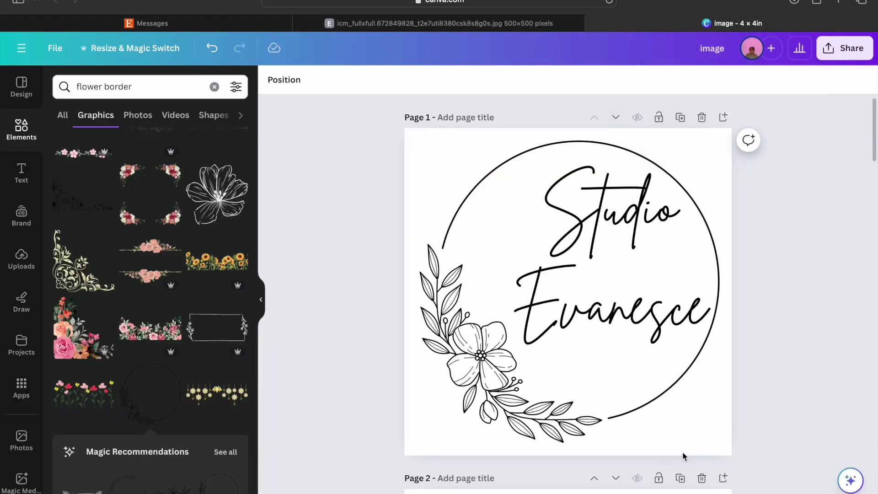
Select the whole black line-art Studio Evanesce logo group in the 4 × 4 in Canva design, then leave the browser
left_click(633, 280)
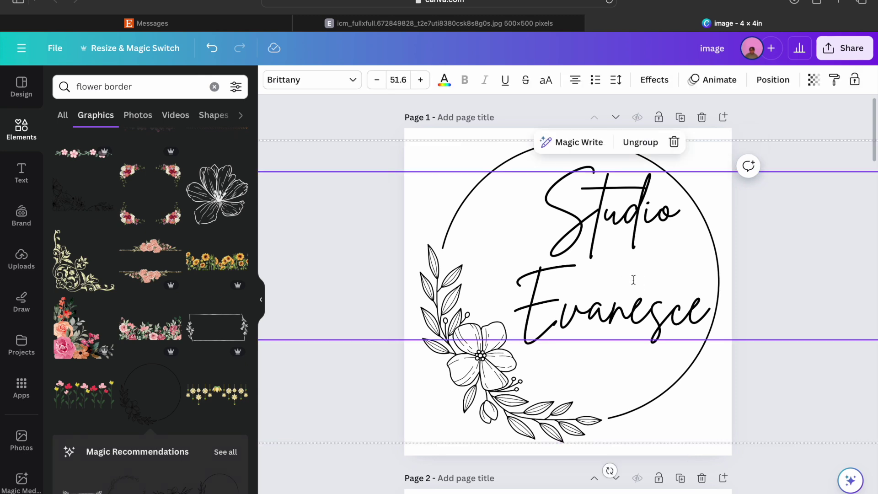
left_click(580, 423)
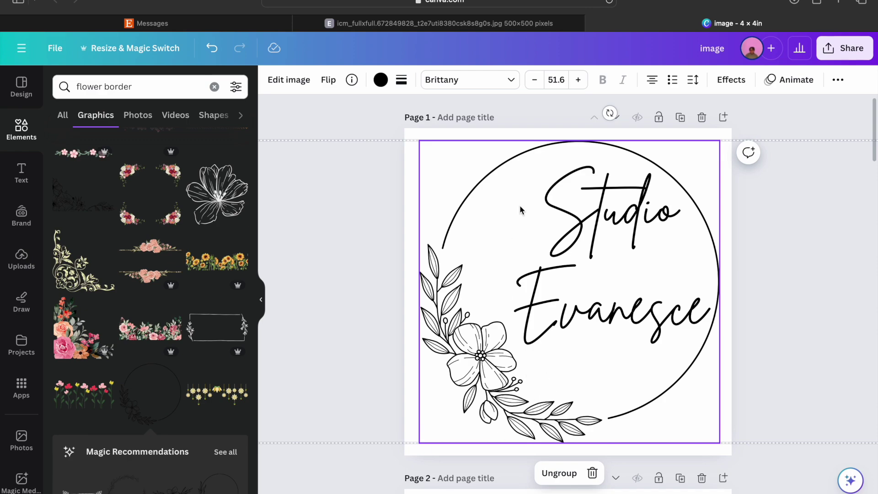
key("ctrl+Up")
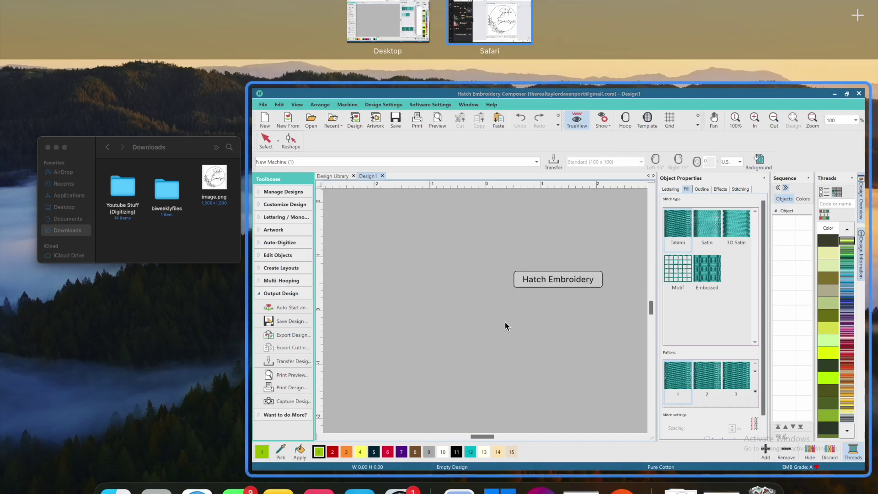
Drag image.png from Downloads into Design1 as 4.000 × 4.000 in artwork
left_click(504, 322)
mouse_move(197, 490)
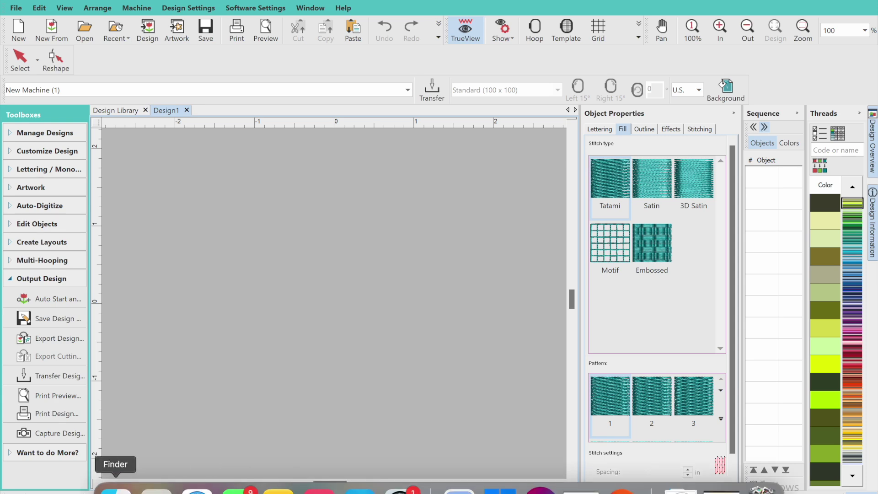
left_click(115, 490)
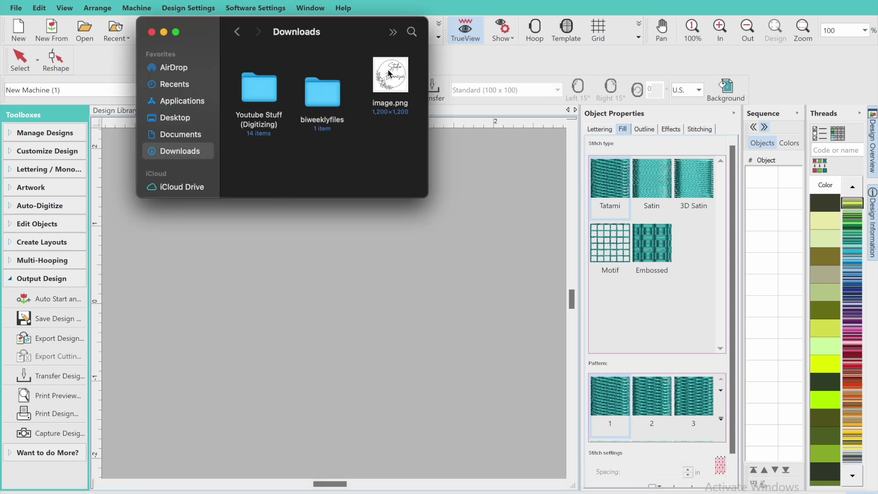
mouse_move(390, 75)
left_mouse_down()
mouse_move(362, 201)
mouse_move(328, 280)
left_mouse_up()
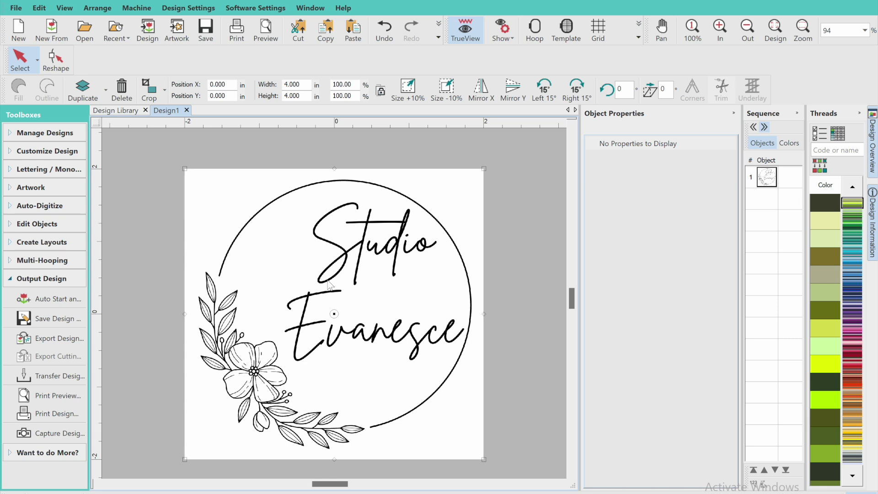
Start Click-to-Fill digitizing from the Auto-Digitize toolbox
left_click(74, 205)
left_click(61, 286)
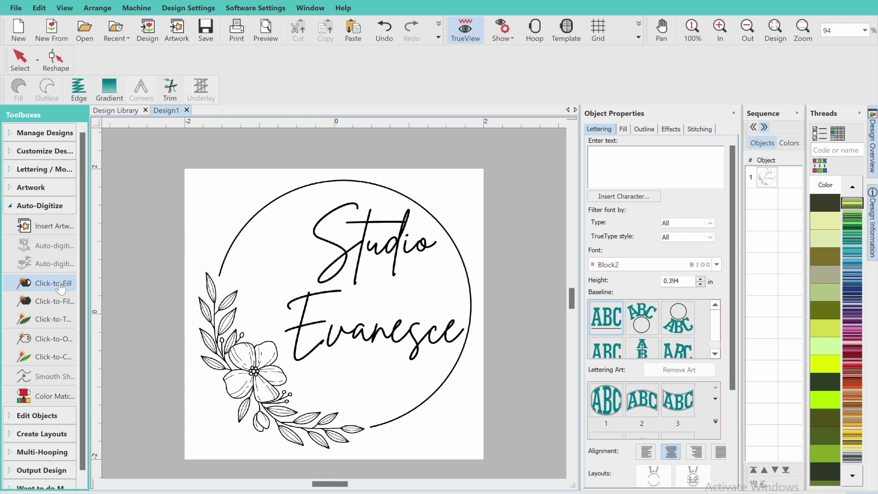
left_click(62, 212)
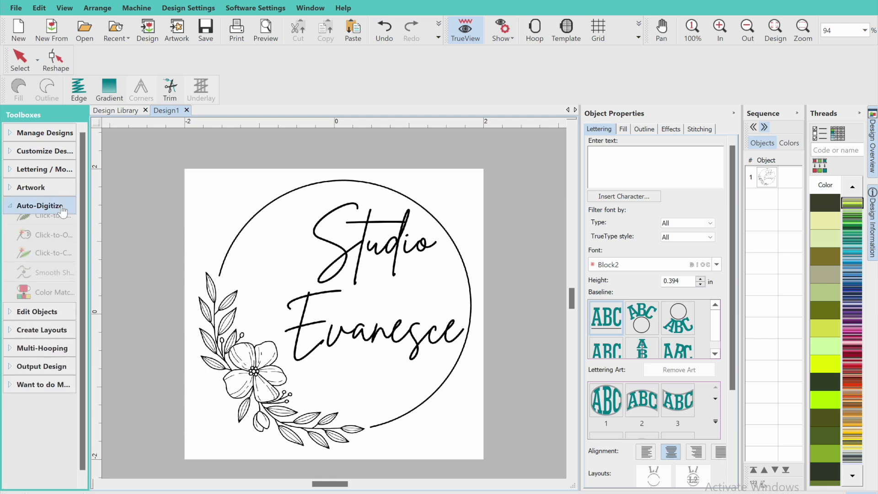
Click-to-fill the lettering near the E, preparing the artwork with 2 colours at Fine detail
left_click(61, 287)
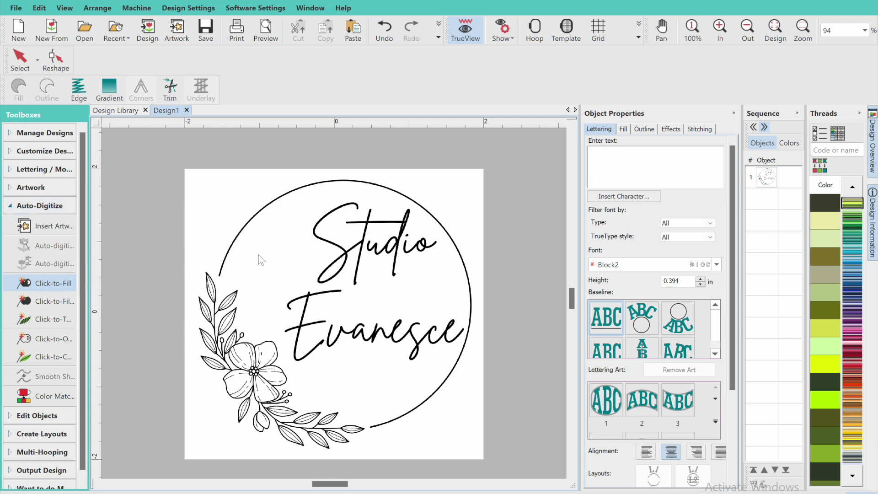
left_click(343, 296)
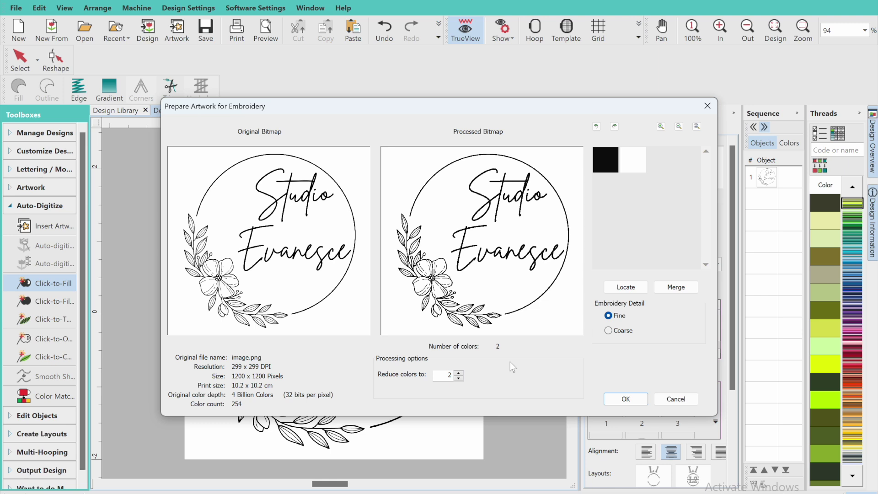
left_click(626, 399)
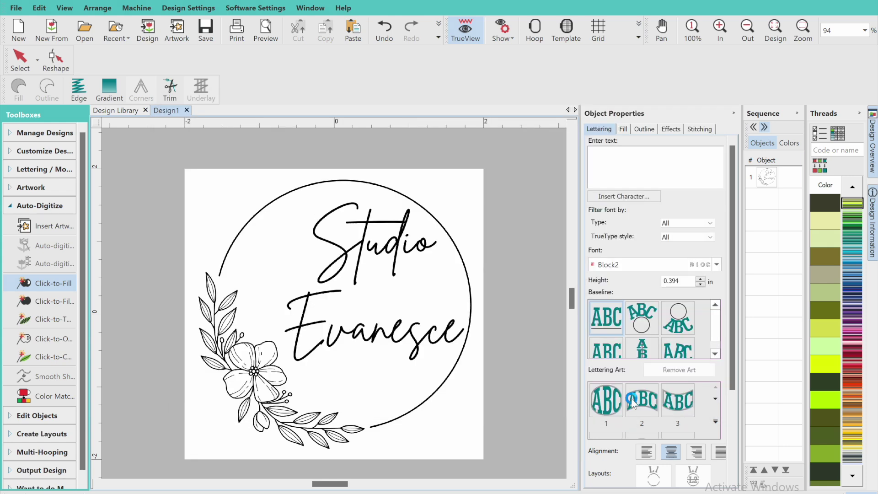
Zoom in to the flower, undo and redo its centre fill to keep it, then fit the view and return to Select
left_click(719, 40)
left_click(719, 40)
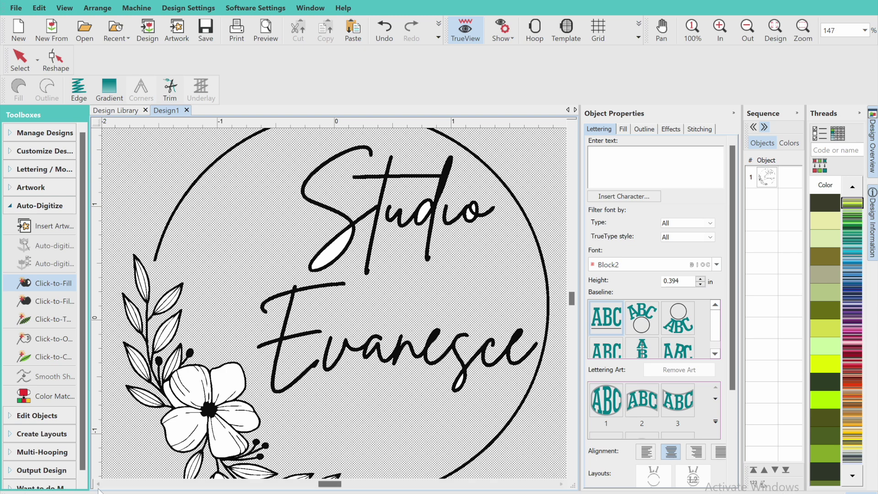
left_click(99, 483)
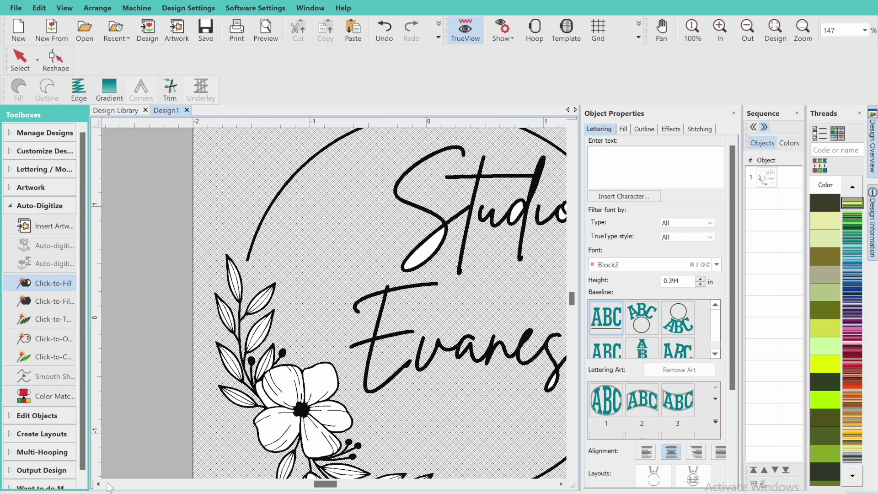
left_click(574, 483)
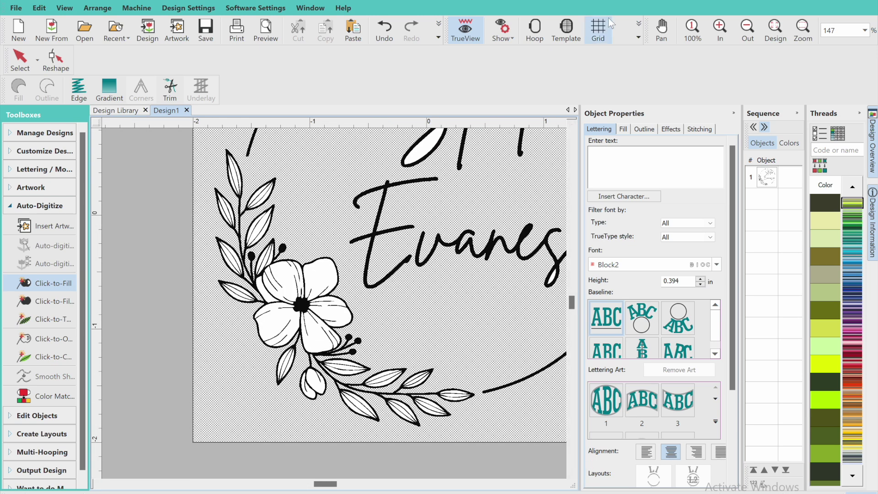
left_click(382, 32)
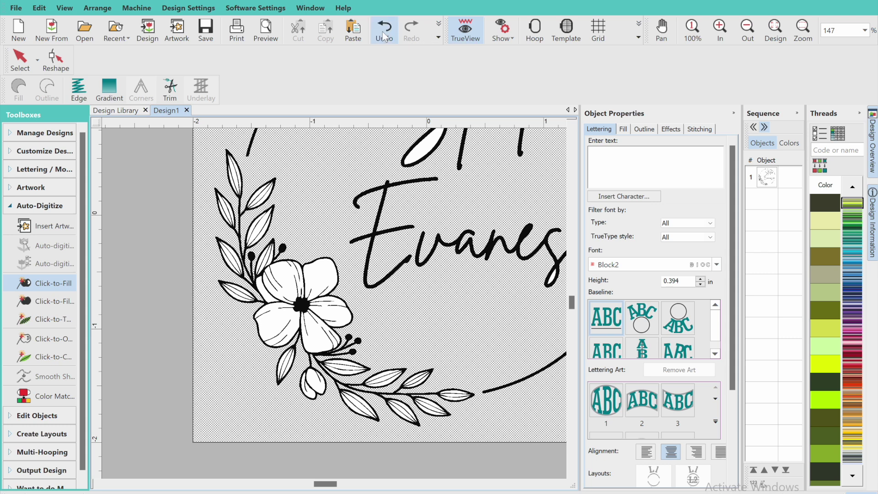
left_click(411, 32)
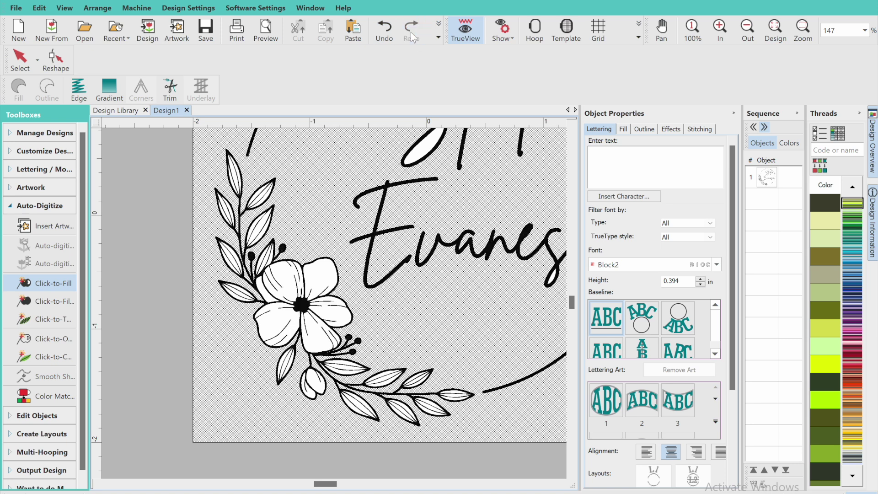
left_click(390, 40)
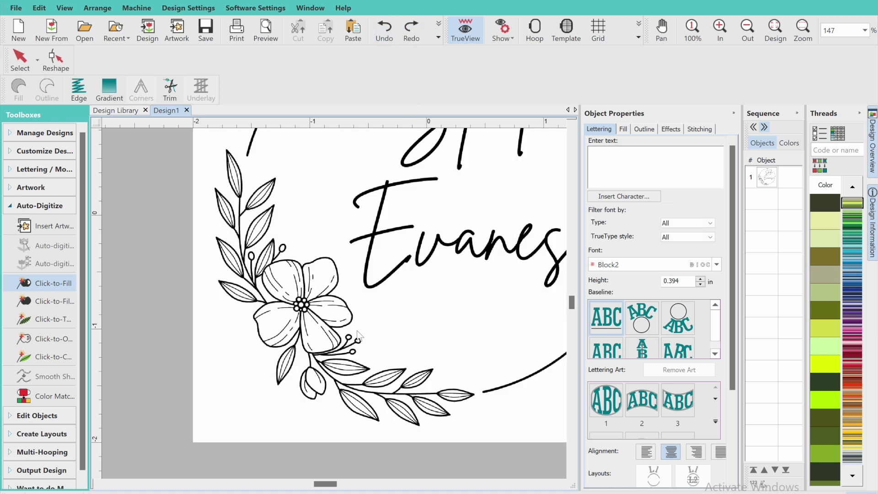
left_click(407, 34)
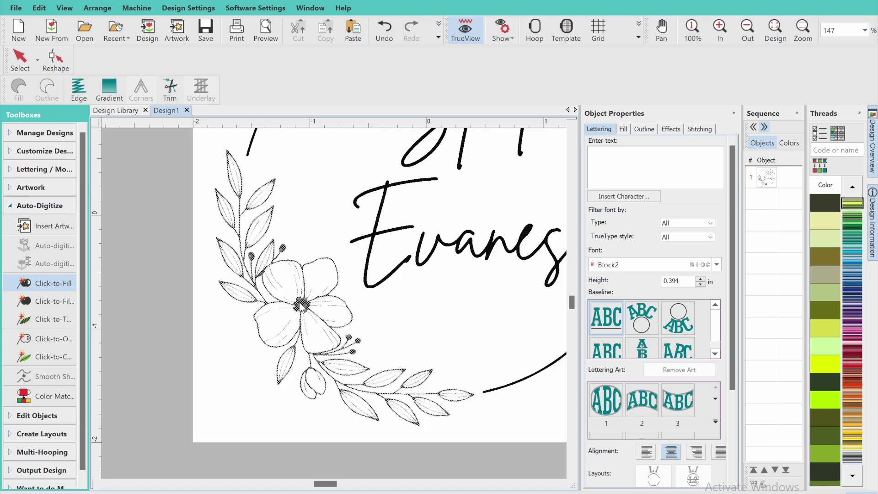
left_click(777, 33)
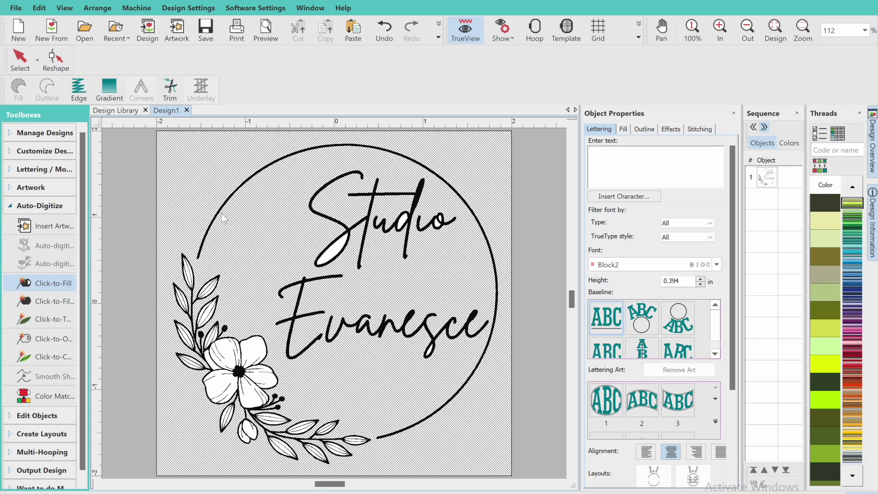
left_click(20, 60)
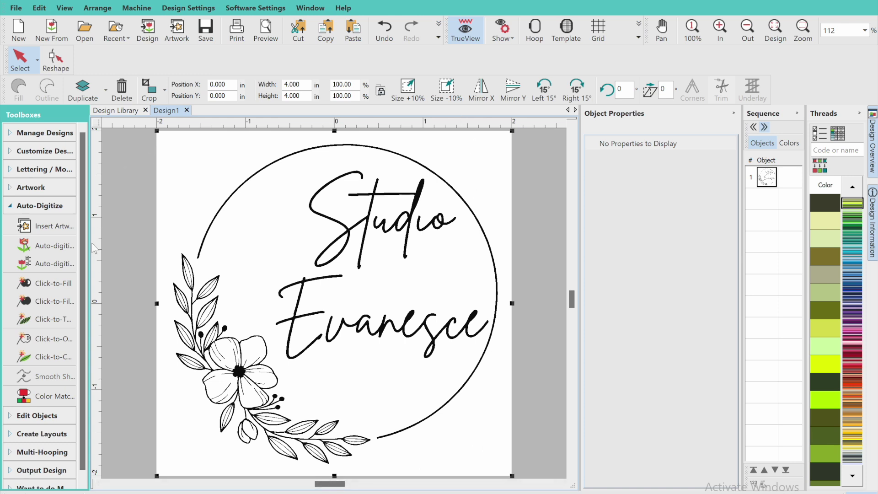
Run Auto-digitize from the toolbox, then undo the stitch objects so only the line-art logo remains
left_click(12, 208)
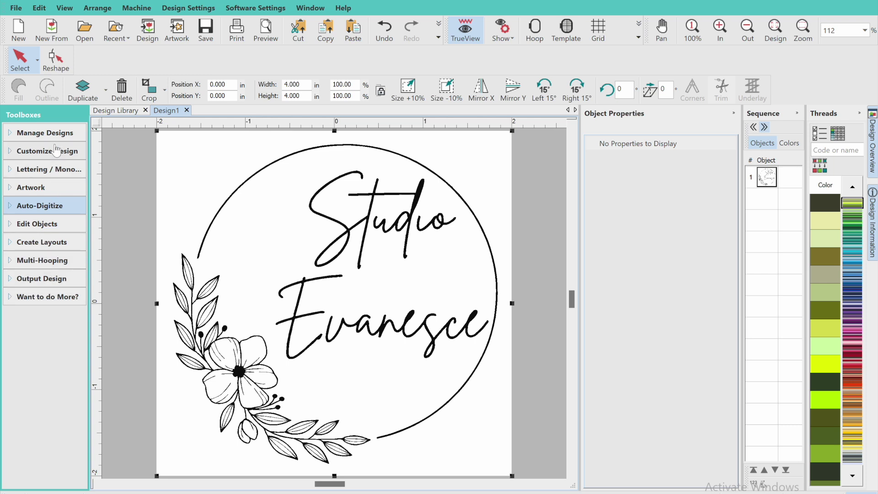
left_click(44, 209)
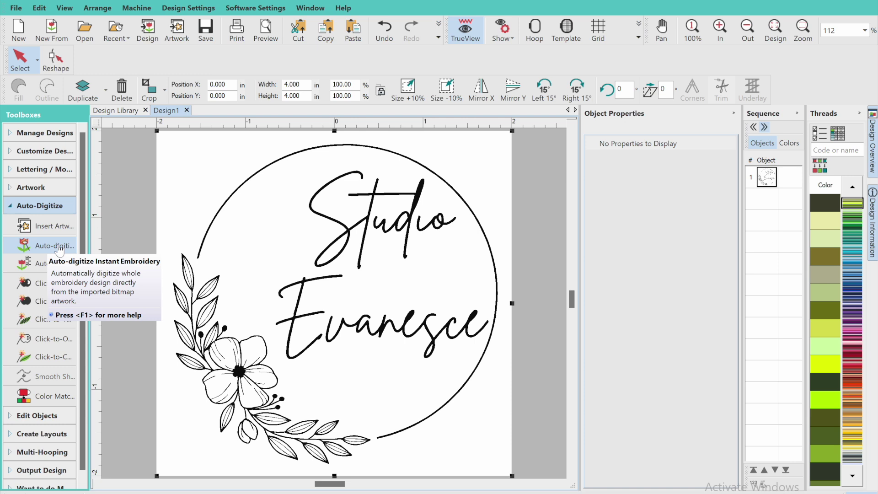
left_click(58, 245)
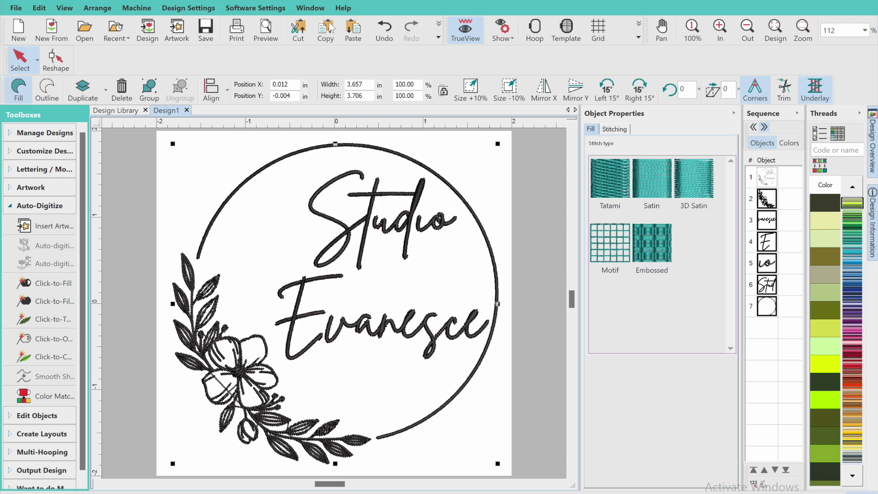
left_click(130, 95)
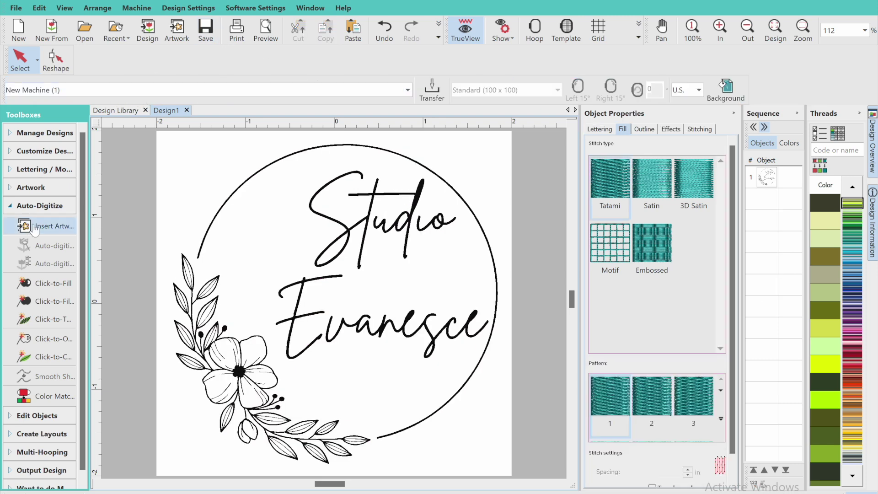
Auto-digitize the logo artwork with the white colour 2 set to Omit
left_click(160, 138)
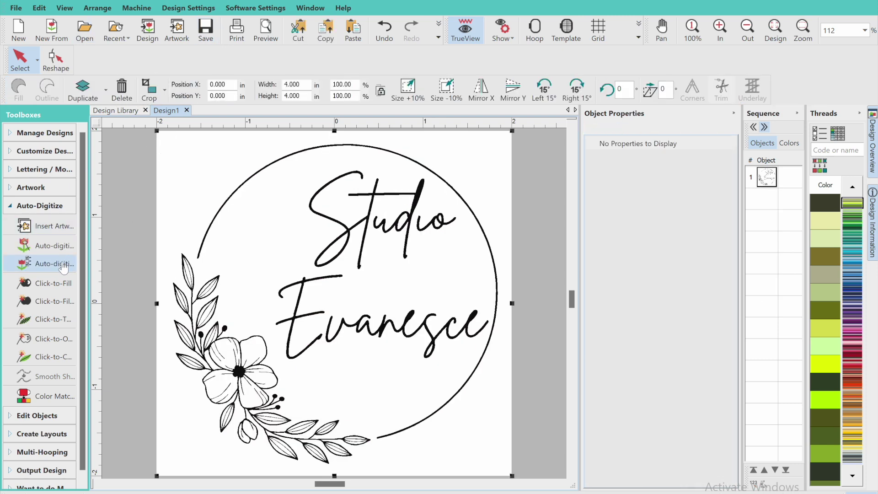
left_click(63, 266)
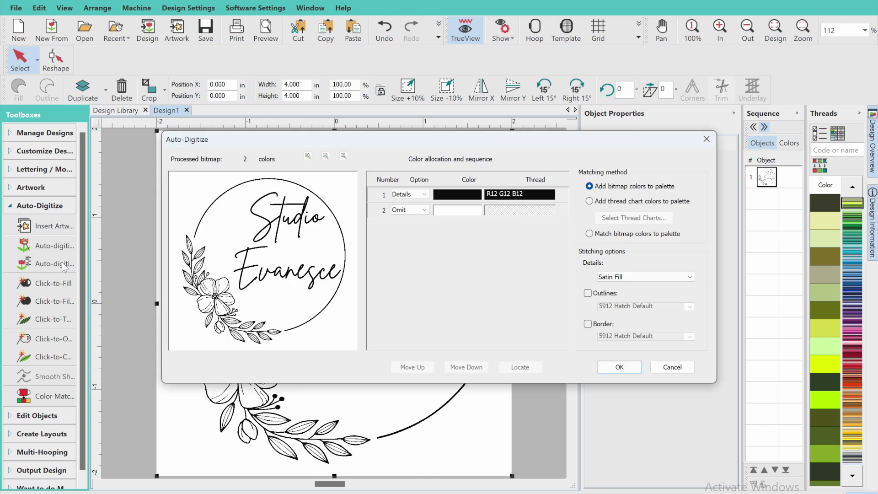
left_click(423, 209)
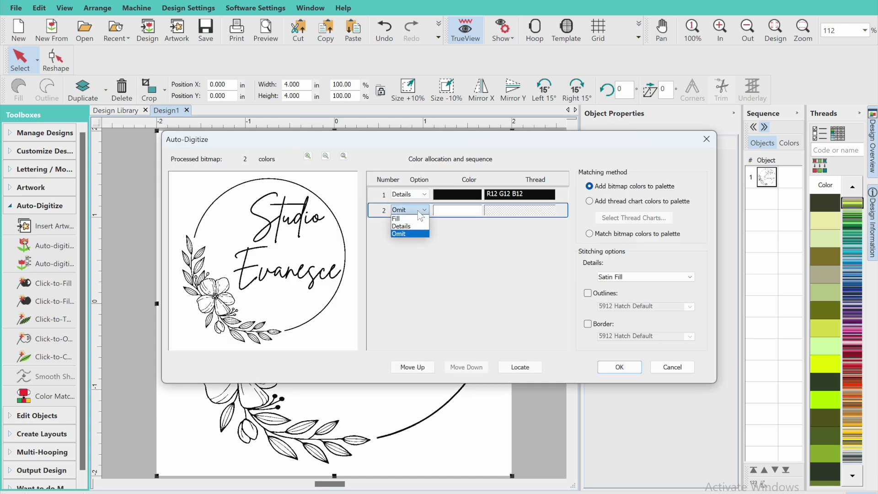
left_click(410, 234)
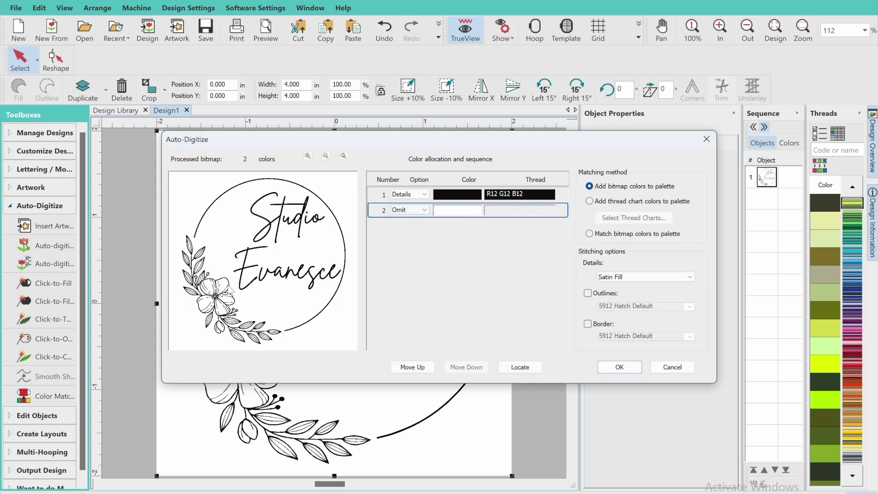
left_click(619, 367)
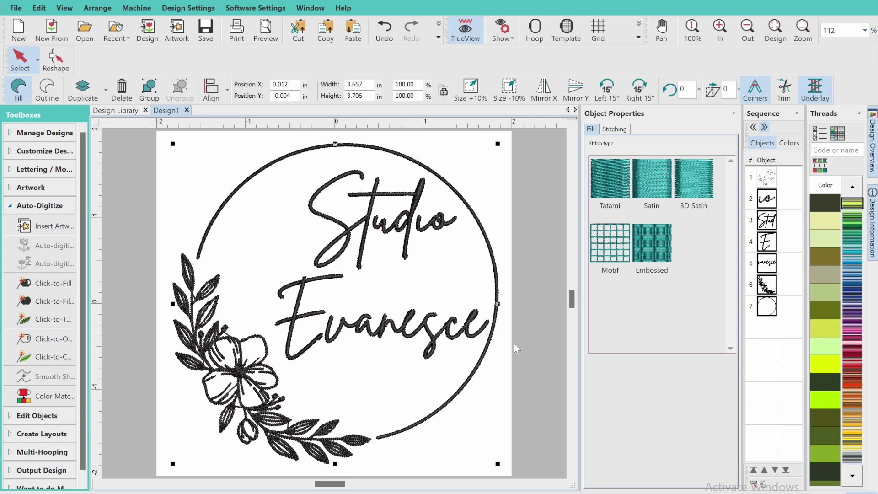
left_click(323, 438)
Set the floral wreath's fill to Satin and apply Smooth Shapes at 0.010 in precision
left_click(235, 375)
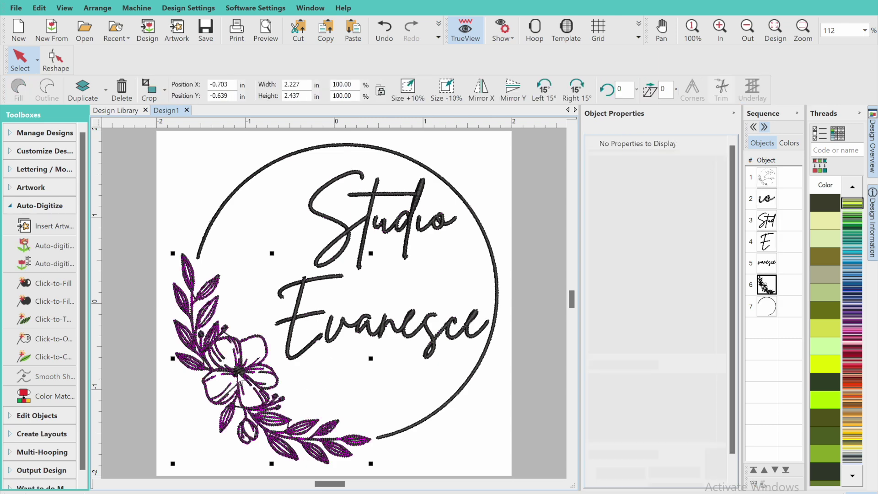
left_click(651, 188)
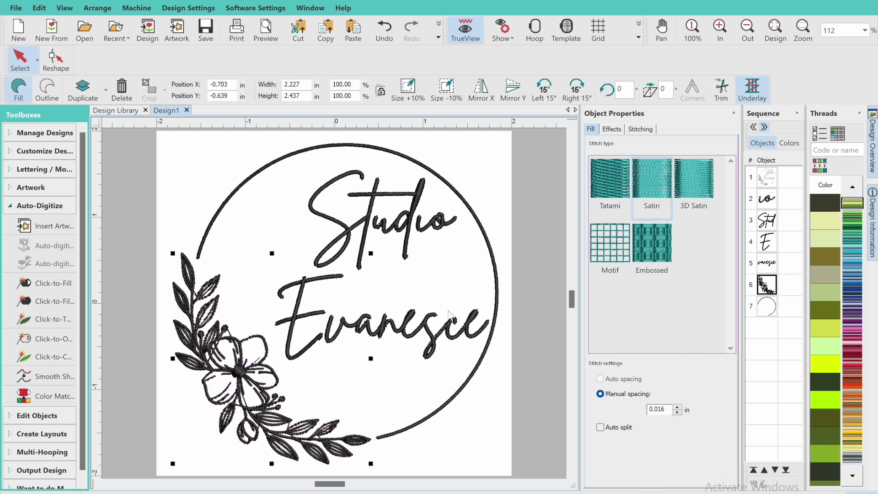
left_click(476, 448)
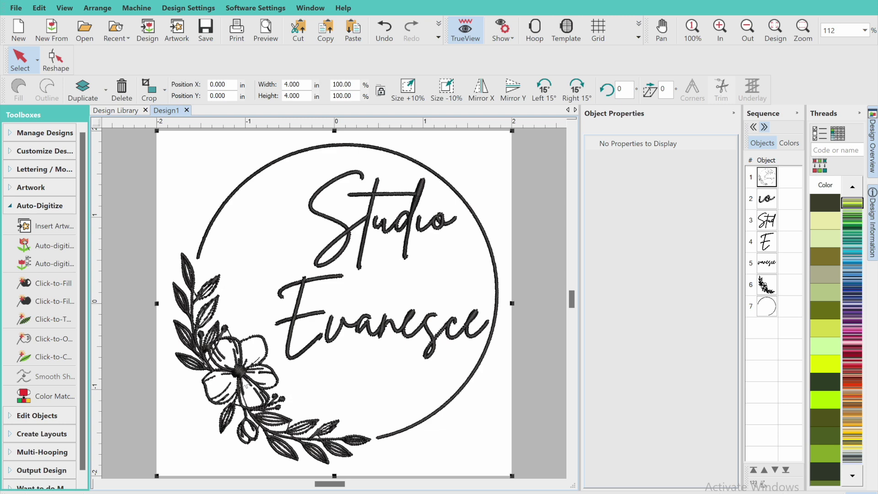
left_click(246, 385)
left_click(48, 376)
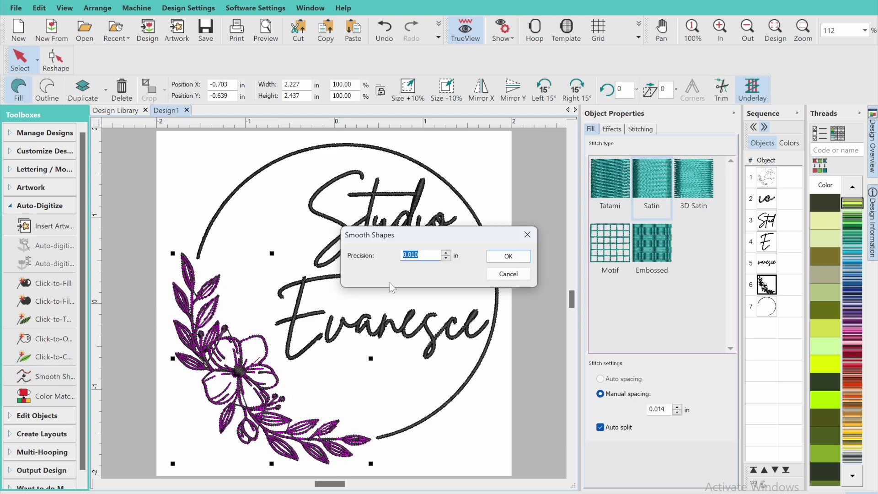
left_click(522, 254)
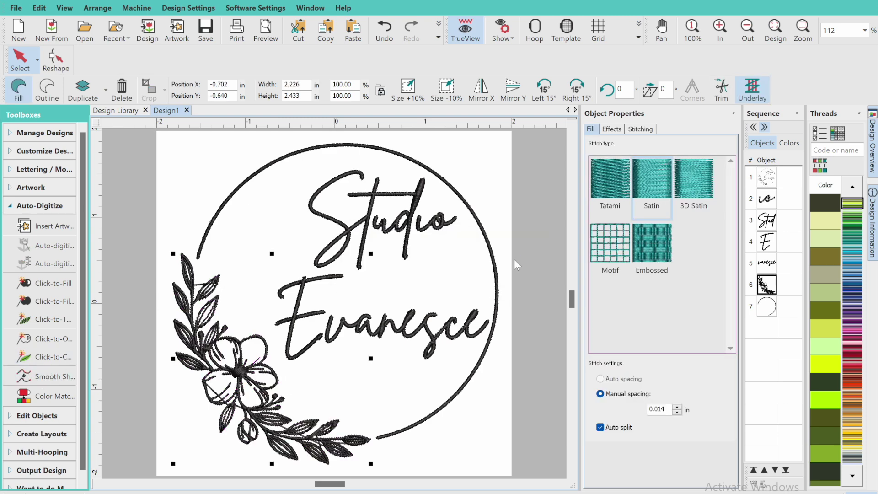
Inspect the wreath's reshape points up close, then view the Design1 worksheet in print preview
left_click(52, 64)
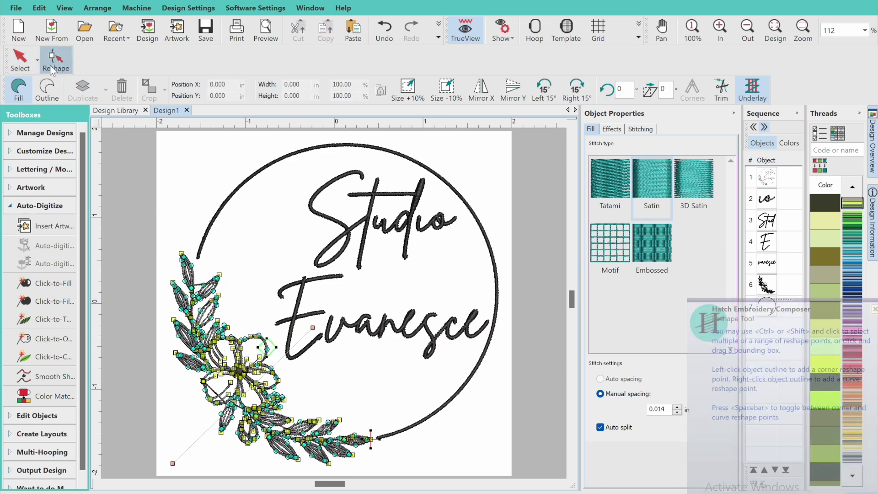
left_click(727, 41)
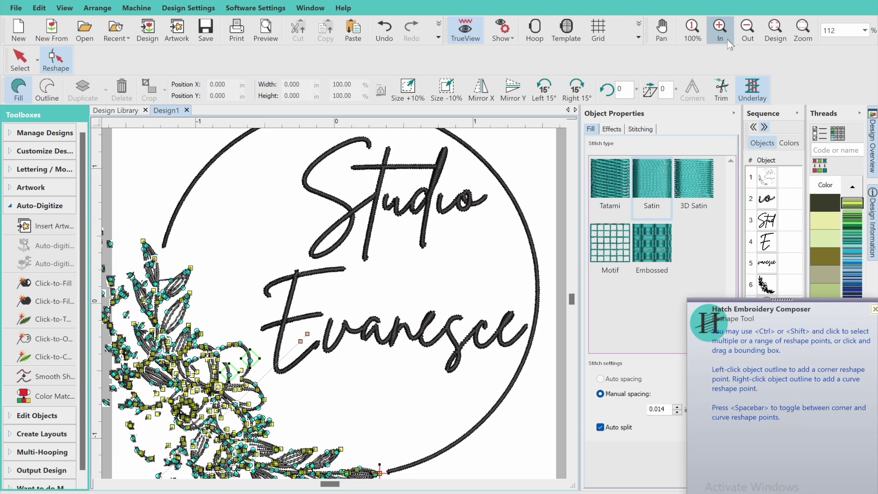
left_click(98, 483)
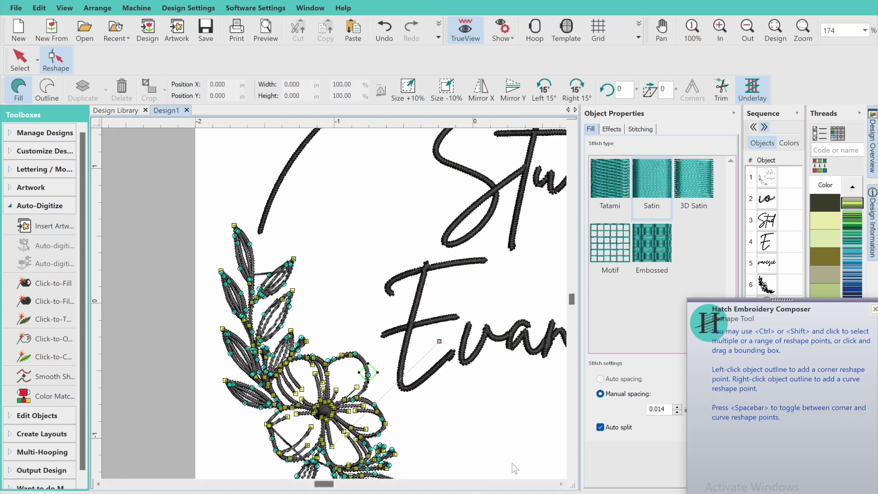
left_click(571, 475)
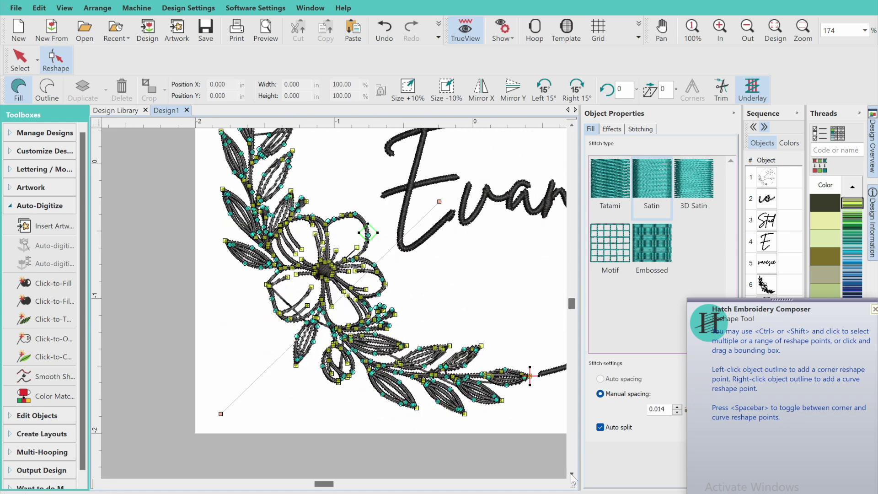
left_click(571, 124)
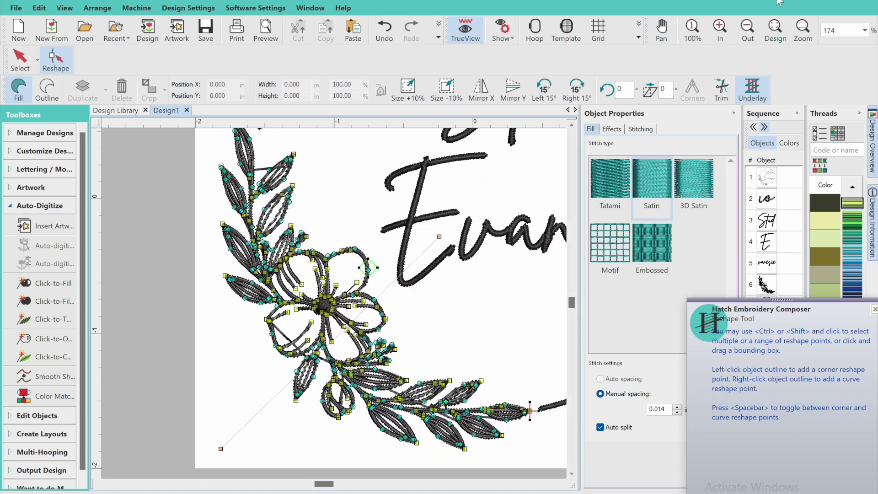
left_click(775, 31)
left_click(269, 32)
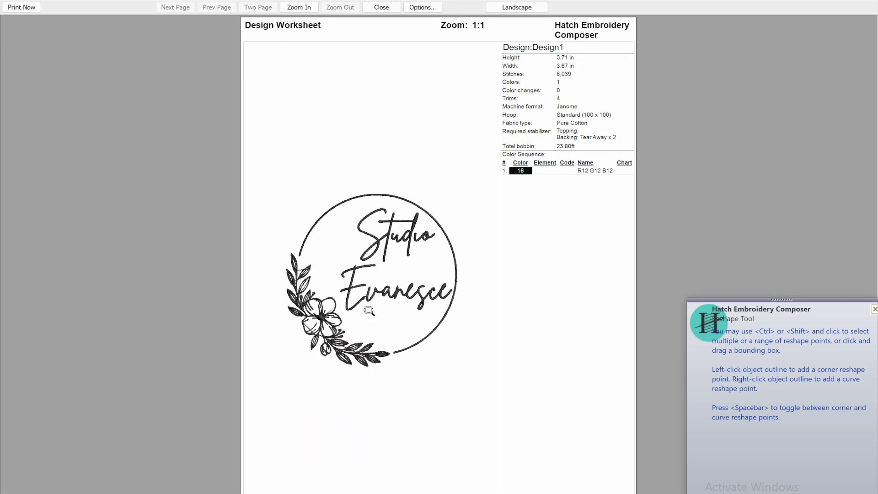
left_click(370, 303)
left_click(368, 297)
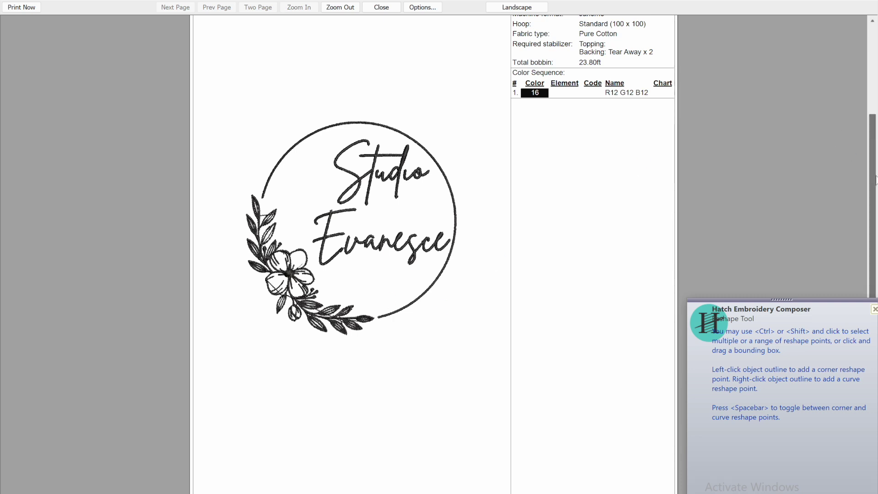
scroll(875, 149, "up", 2)
scroll(871, 137, "up", 3)
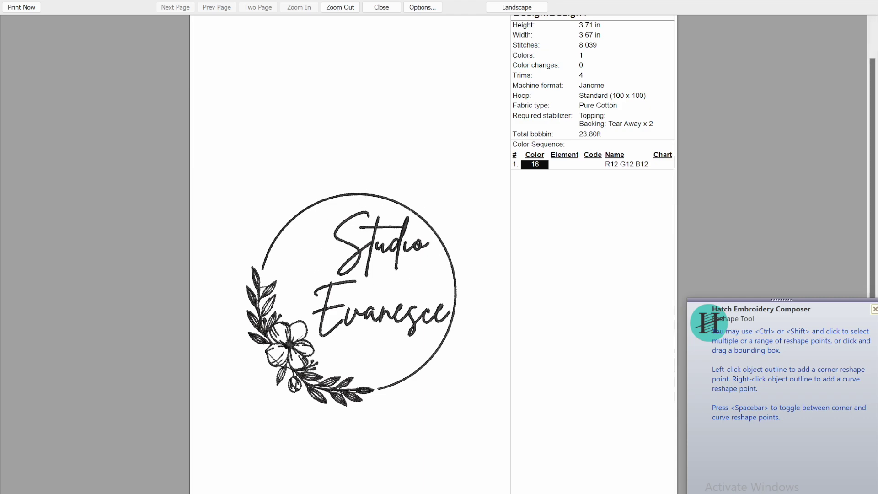
left_click(382, 8)
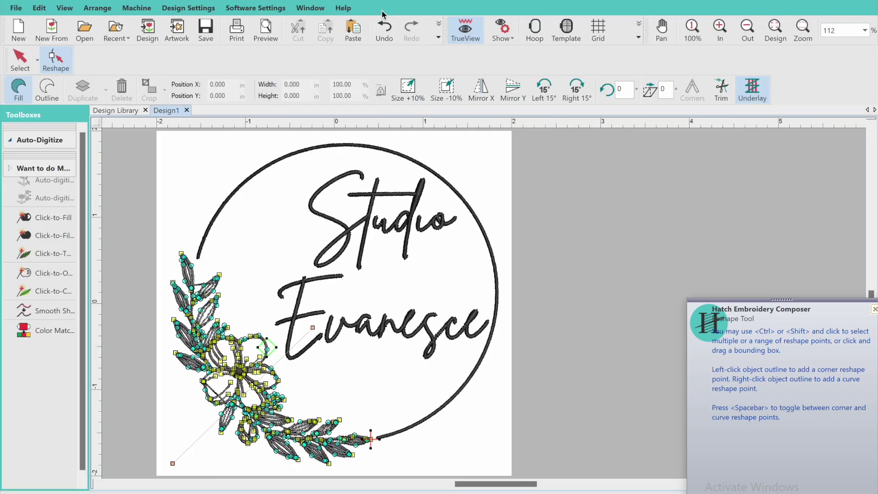
Delete the white background artwork and select all remaining logo objects
left_click(747, 30)
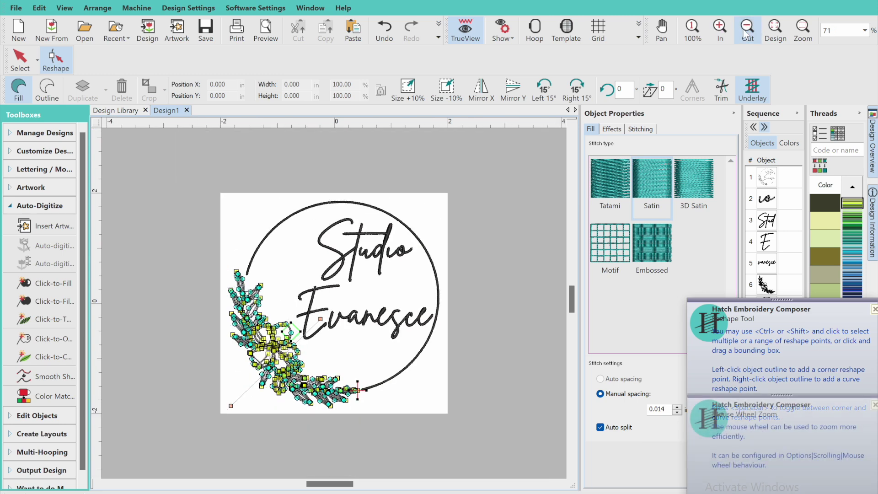
key("Escape")
left_click(224, 209)
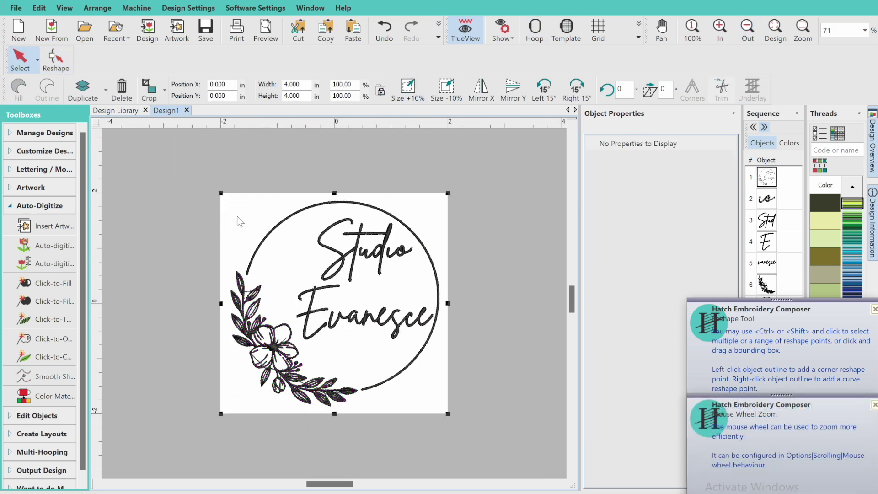
left_click(122, 87)
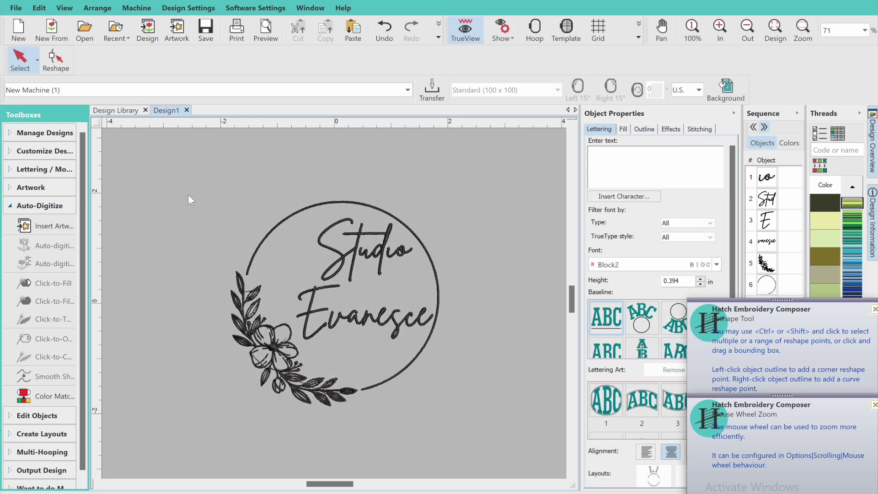
left_click_drag(190, 172, 484, 444)
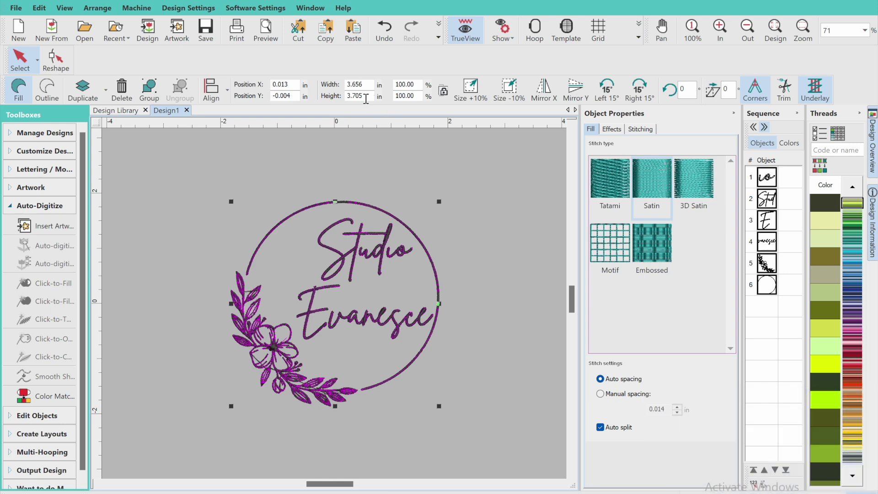
Set the logo's height to 4.850 in
double_click(366, 99)
key("BackSpace")
type("4.850")
key("Return")
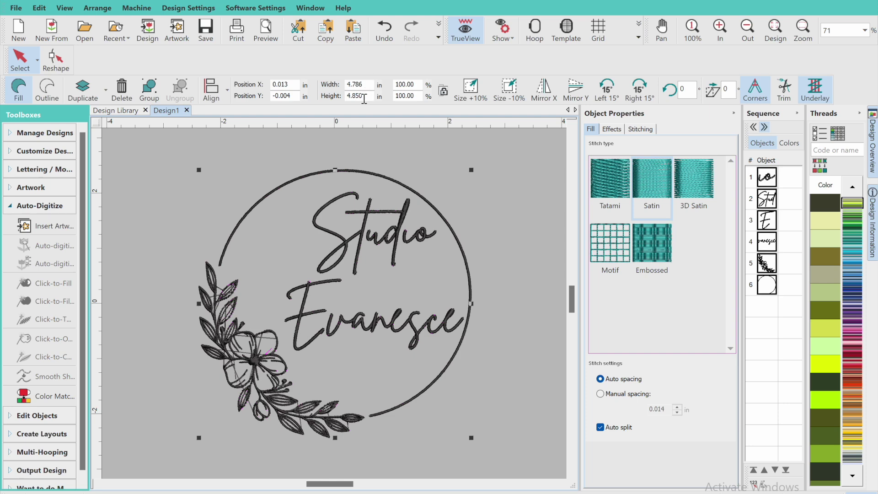
Widen the logo to 7 in, then set its height back to 4.850 in (4.786 × 4.850 in)
left_click(366, 86)
double_click(367, 86)
type("7")
key("Return")
double_click(366, 95)
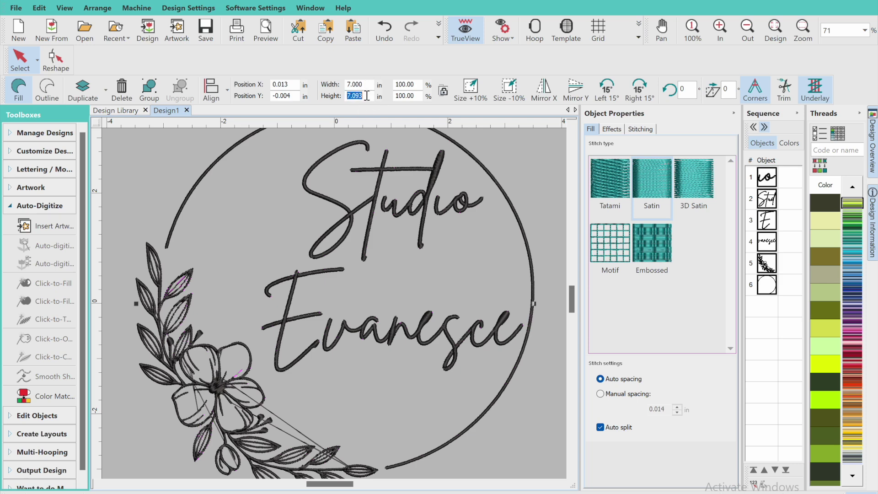
type("4.85")
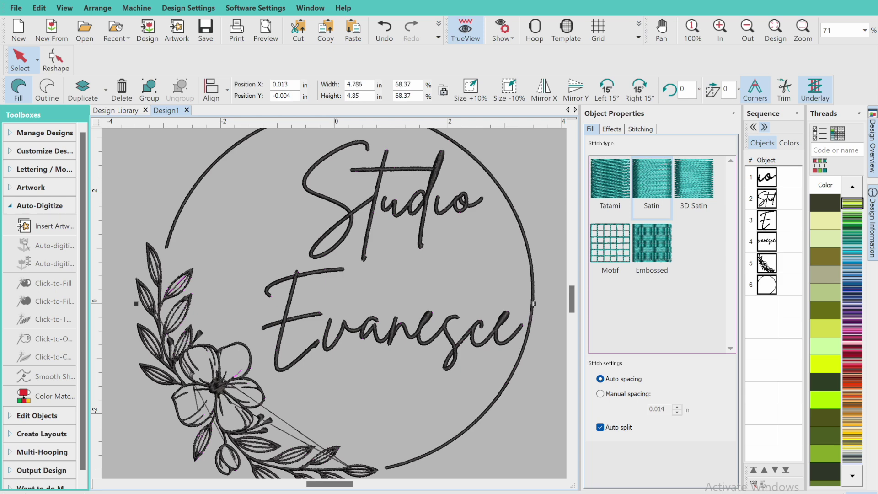
type("0")
key("Return")
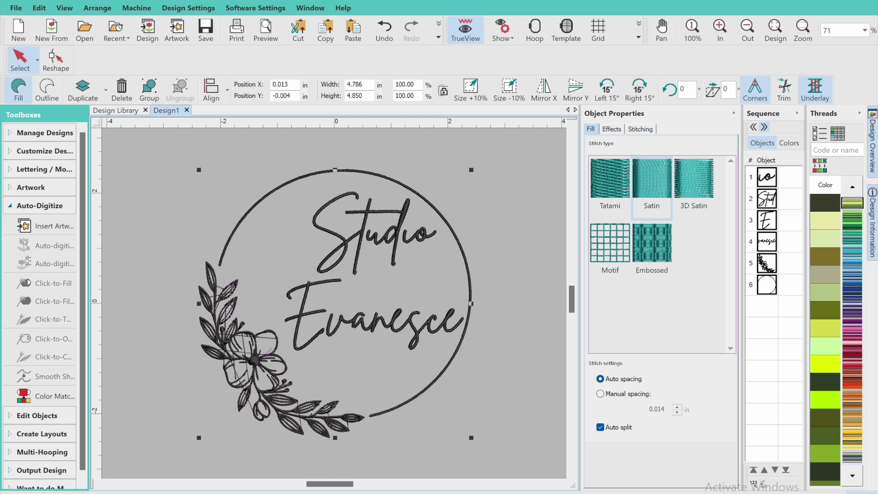
left_click(775, 29)
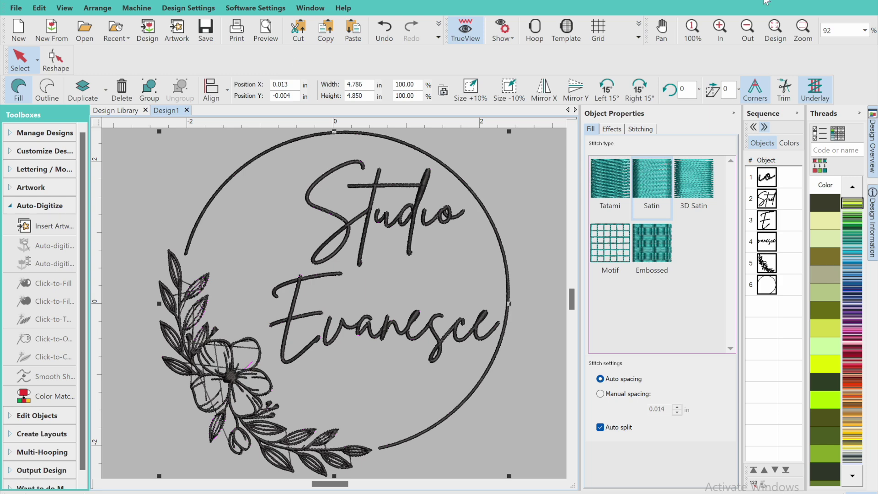
left_click(746, 30)
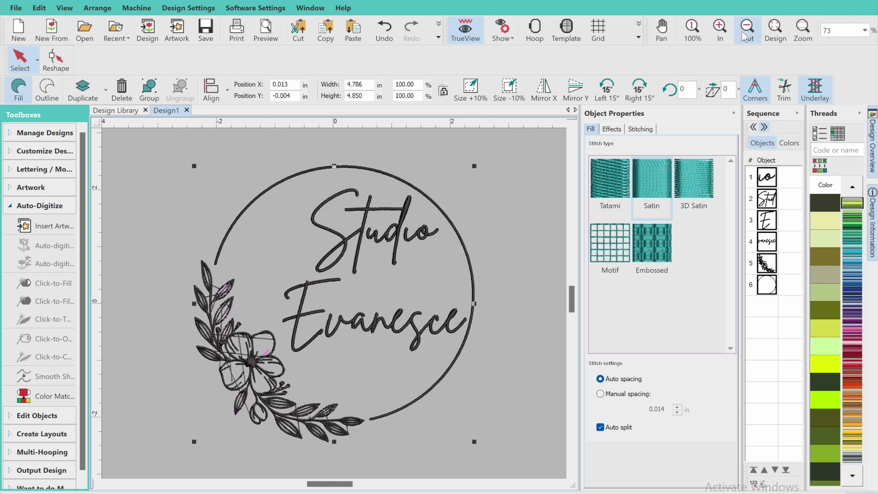